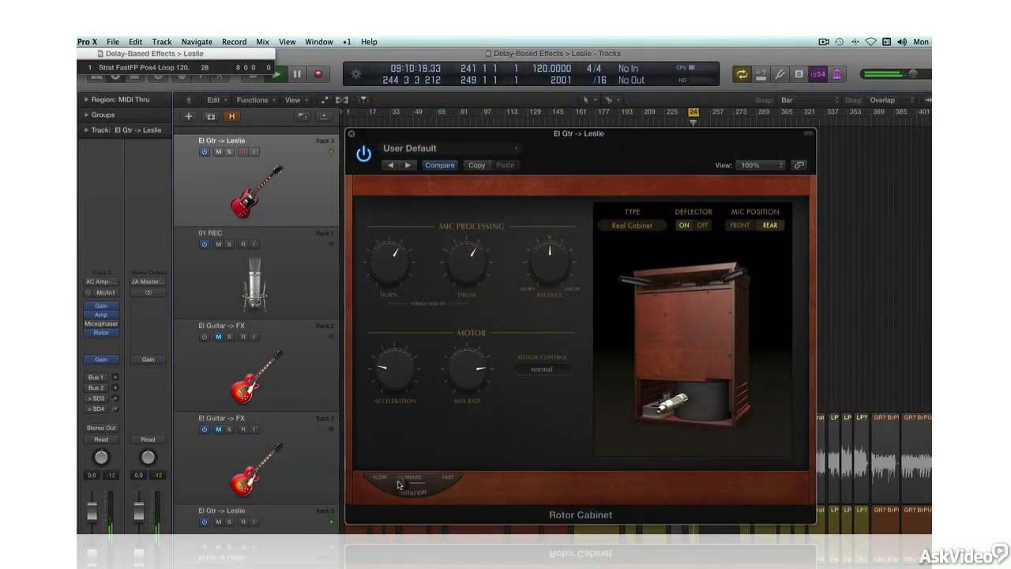
Switch the Rotor Cabinet rotation to Fast, then Slow, and back to Fast.
left_click_drag(398, 484, 447, 486)
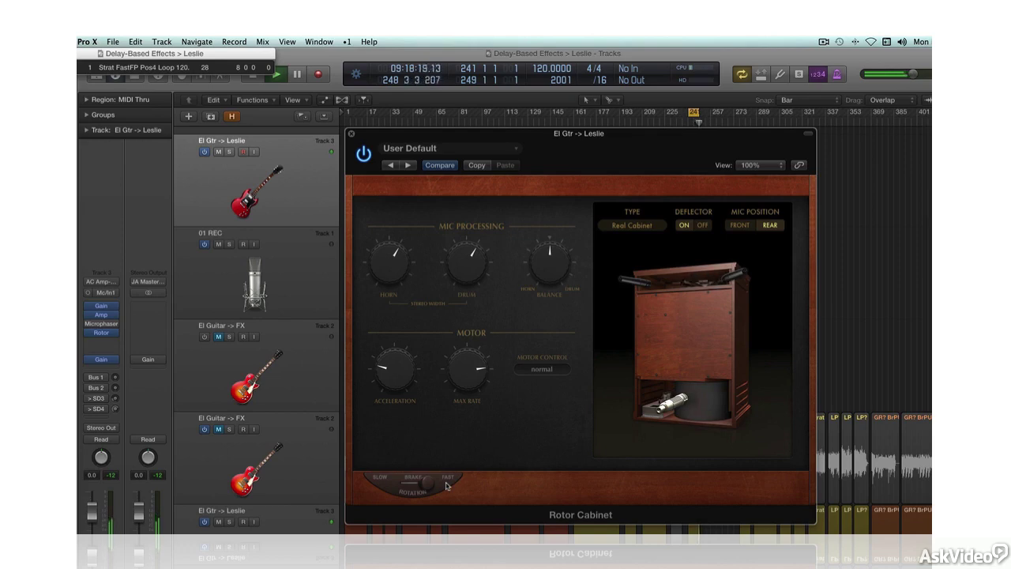
left_click_drag(431, 485, 383, 487)
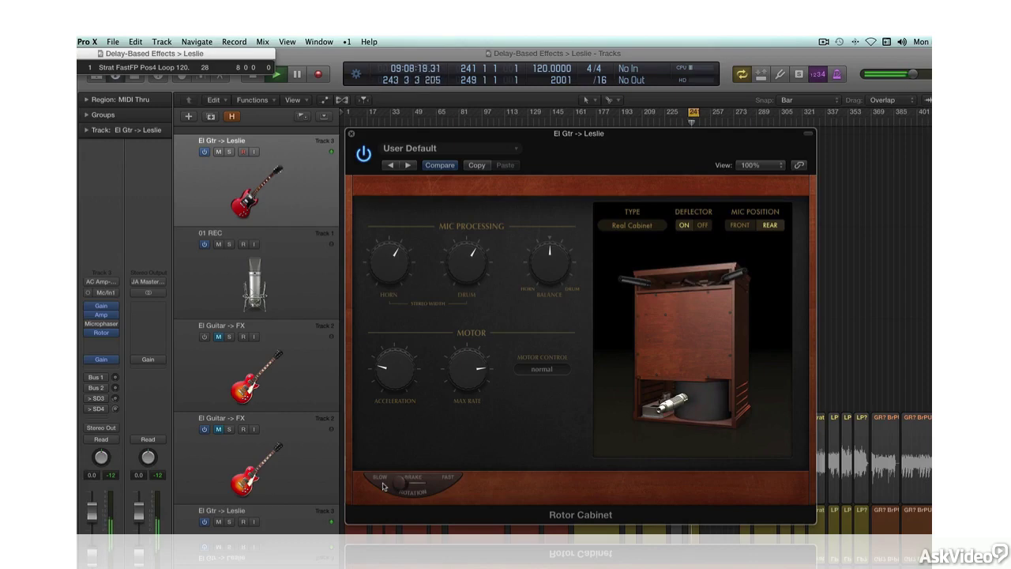
left_click_drag(383, 486, 441, 486)
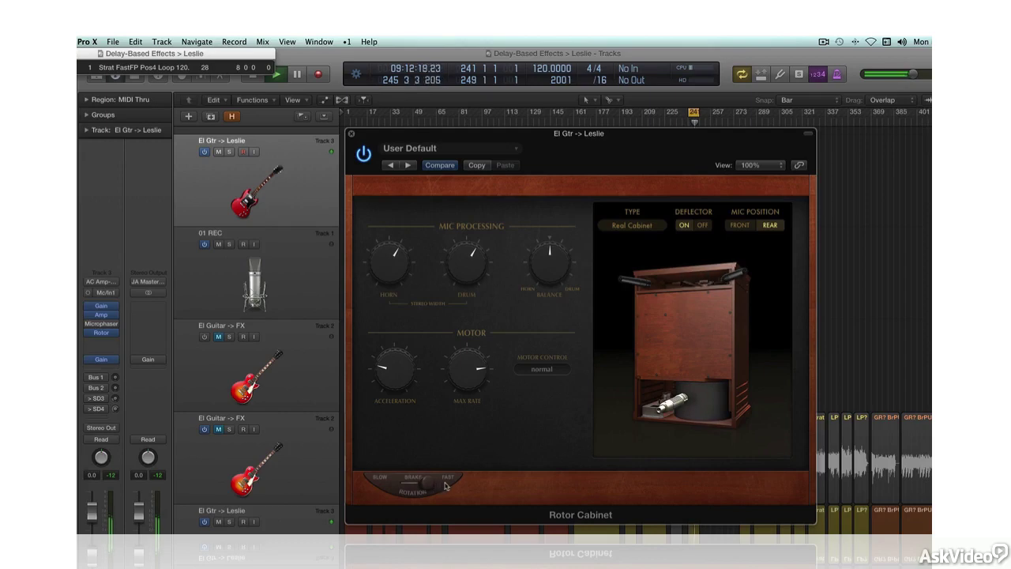